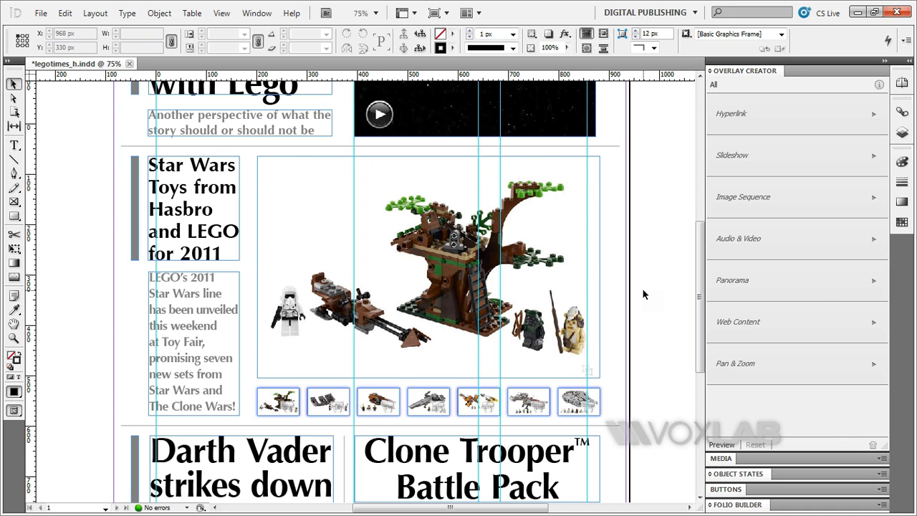
# - Delete the large Ewok treehouse slideshow image frame above the seven thumbnails
pyautogui.click(287, 230)
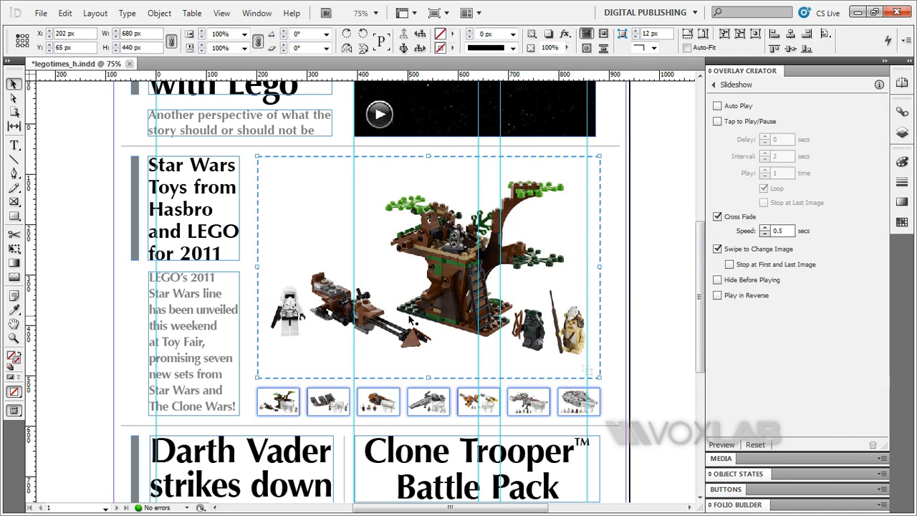
pyautogui.press('Delete')
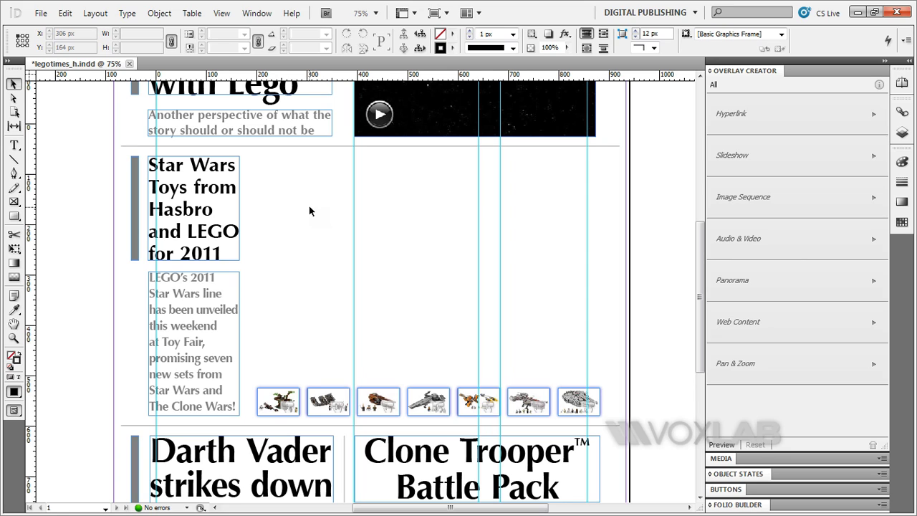
# - Load 1_os.jpg through 7_os.jpg from the Links folder into the Place cursor
pyautogui.click(43, 15)
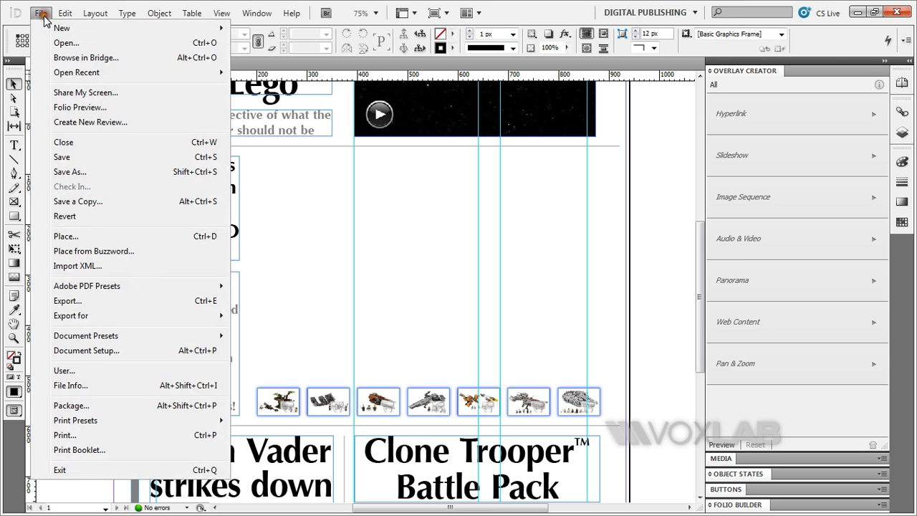
pyautogui.click(66, 236)
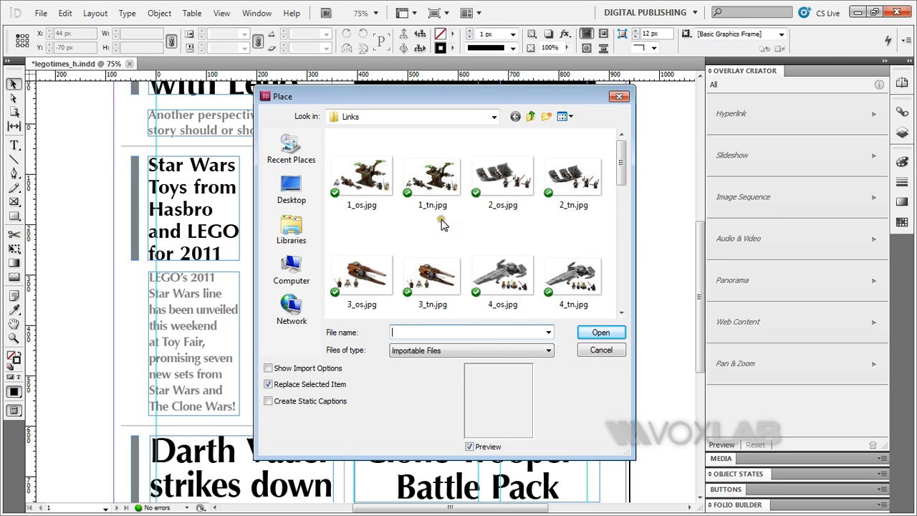
pyautogui.click(364, 187)
pyautogui.keyDown('ctrl'); pyautogui.click(503, 185); pyautogui.keyUp('ctrl')
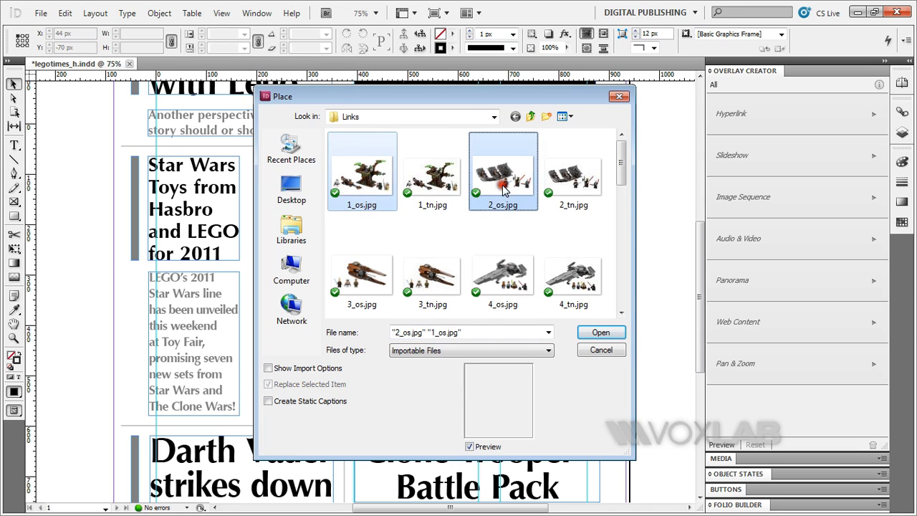
pyautogui.keyDown('ctrl'); pyautogui.click(346, 290); pyautogui.keyUp('ctrl')
pyautogui.keyDown('ctrl'); pyautogui.click(494, 276); pyautogui.keyUp('ctrl')
pyautogui.scroll(-1, 491, 275)
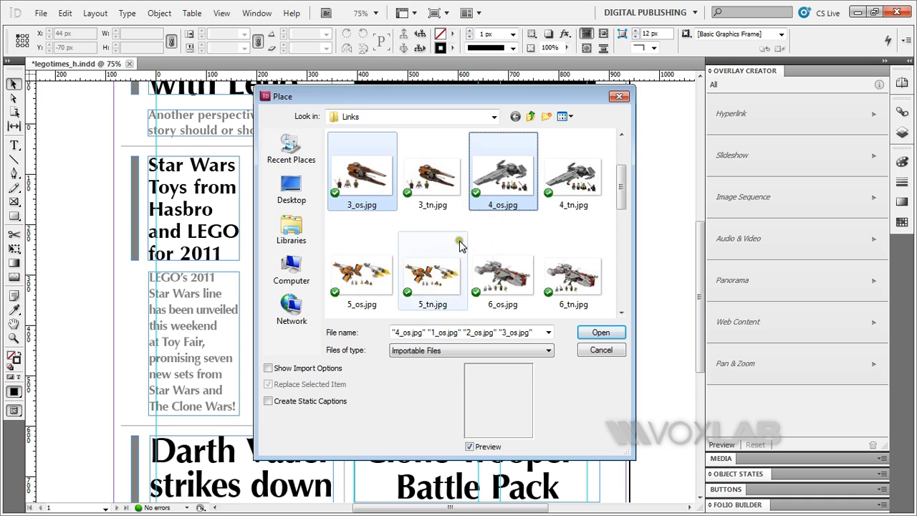
pyautogui.keyDown('ctrl'); pyautogui.click(362, 272); pyautogui.keyUp('ctrl')
pyautogui.keyDown('ctrl'); pyautogui.click(489, 272); pyautogui.keyUp('ctrl')
pyautogui.scroll(-1, 491, 272)
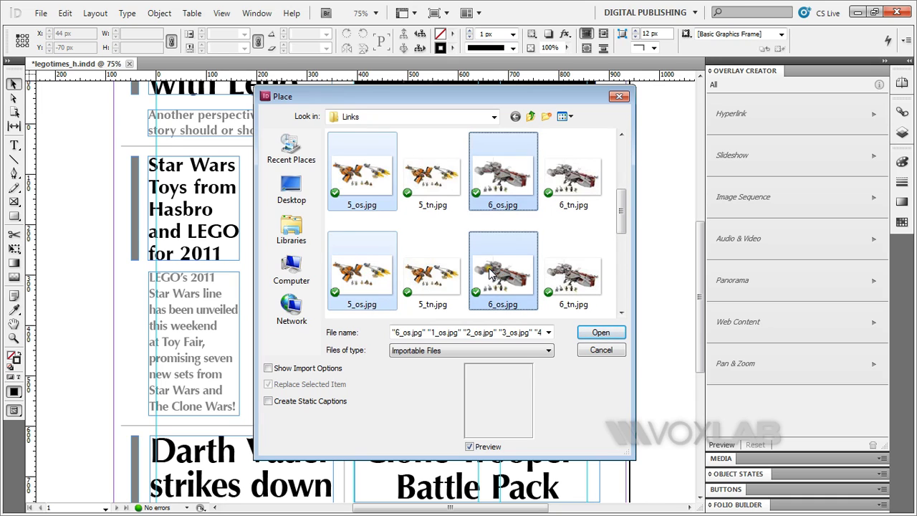
pyautogui.keyDown('ctrl'); pyautogui.click(361, 278); pyautogui.keyUp('ctrl')
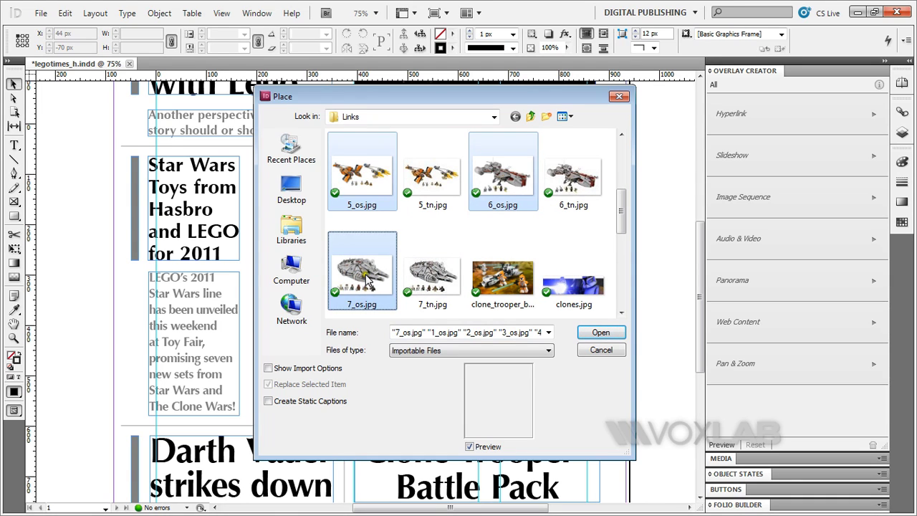
pyautogui.click(591, 333)
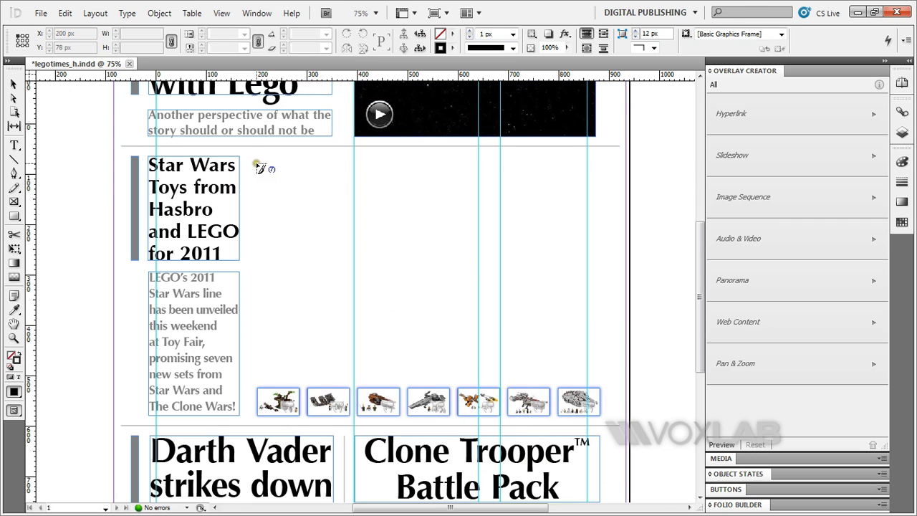
# - Place the seven loaded Lego images on the page as cascading frames
pyautogui.click(255, 165)
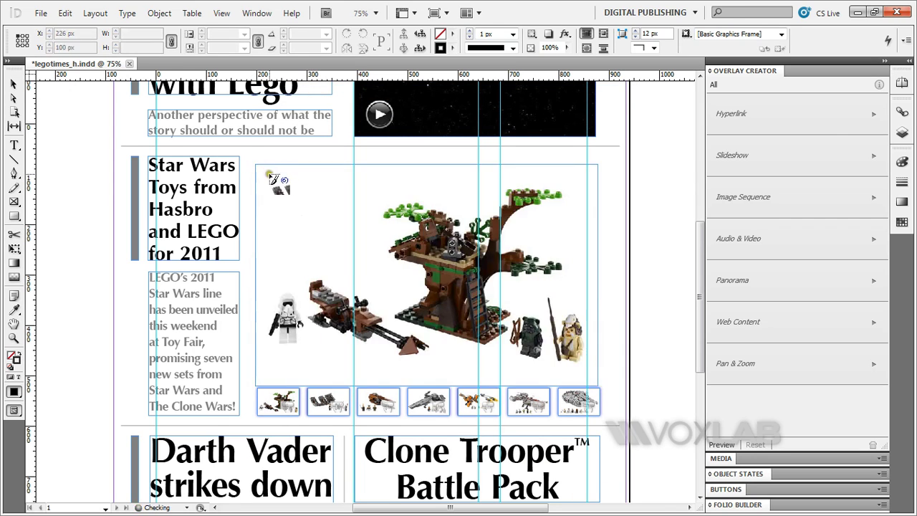
pyautogui.click(270, 174)
pyautogui.click(286, 190)
pyautogui.click(313, 199)
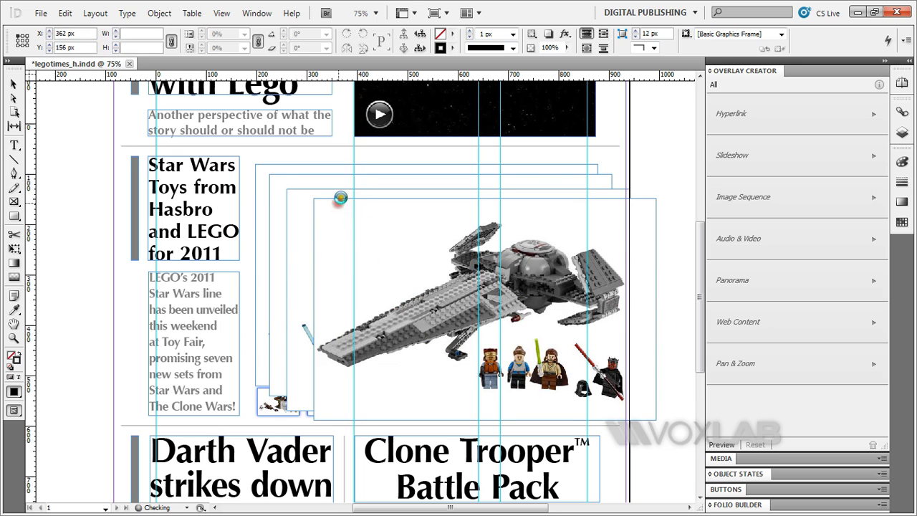
pyautogui.click(337, 203)
pyautogui.click(340, 181)
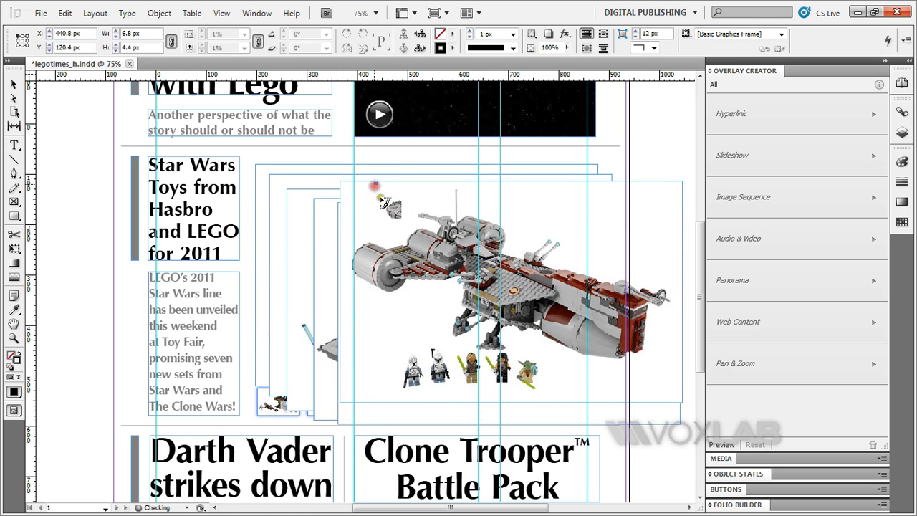
pyautogui.click(374, 183)
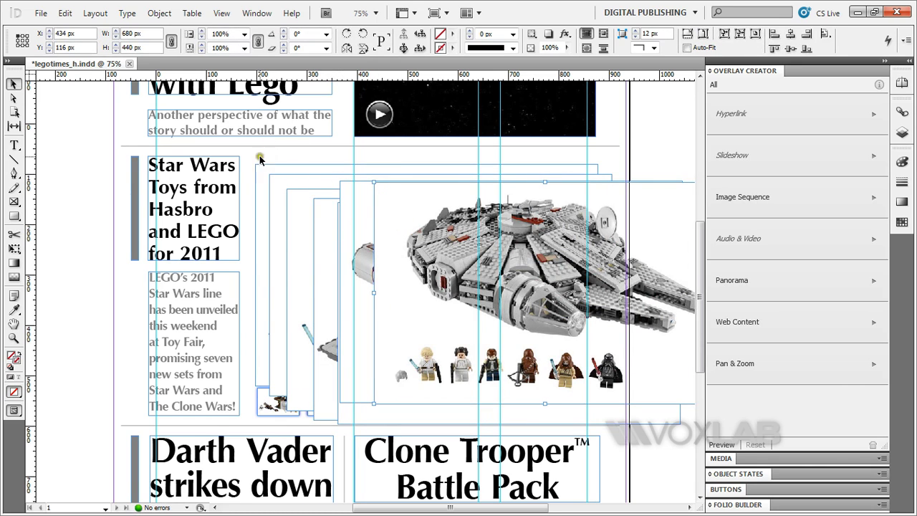
# - Align all seven image frames into one stack and move it above the thumbnail row
pyautogui.moveTo(250, 155); pyautogui.dragTo(440, 254)
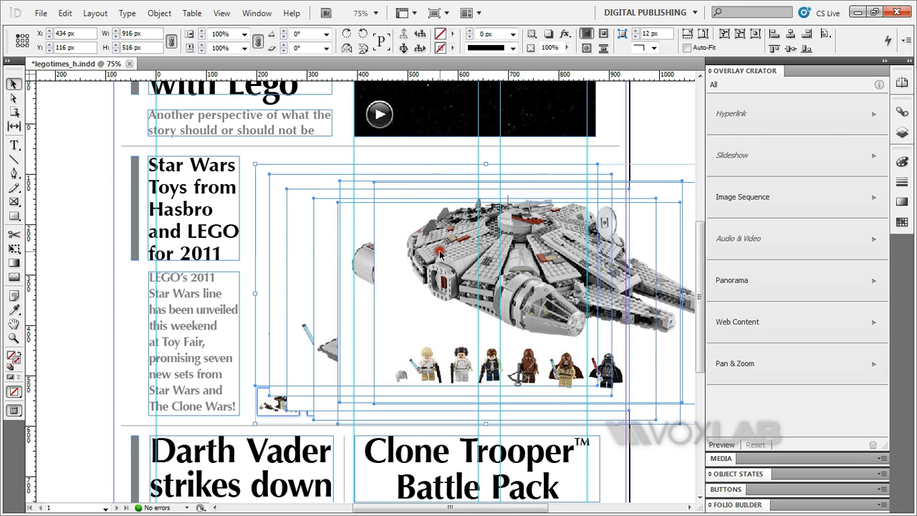
pyautogui.click(790, 35)
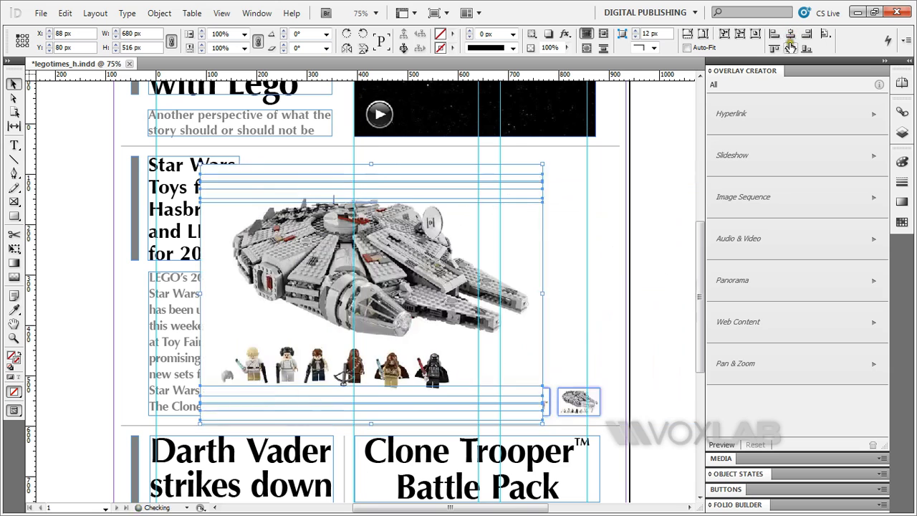
pyautogui.click(790, 49)
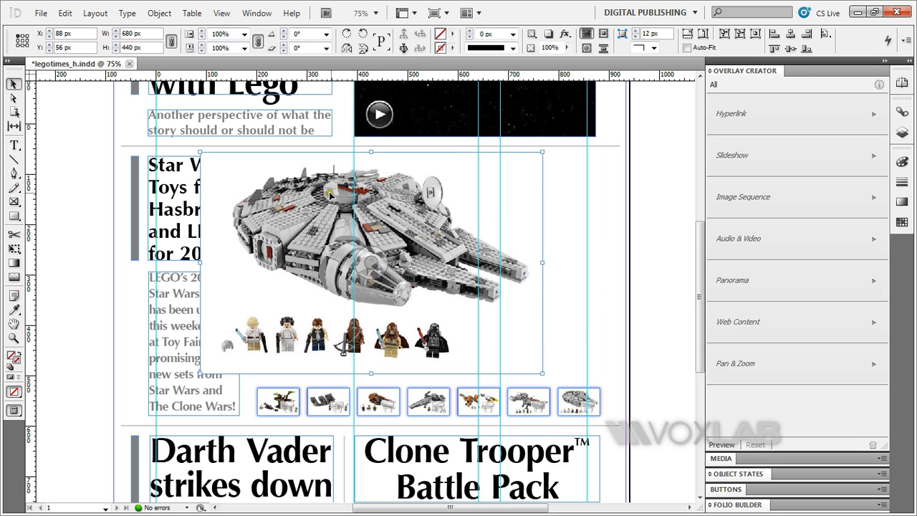
pyautogui.moveTo(265, 192); pyautogui.dragTo(320, 196)
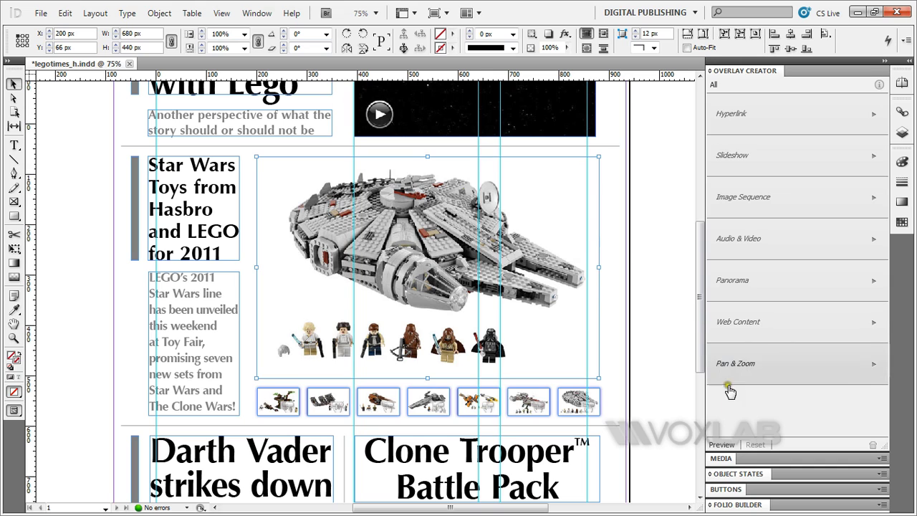
# - Convert the stacked images into Multi-state 3, with States 1–7, in the Object States panel
pyautogui.click(738, 473)
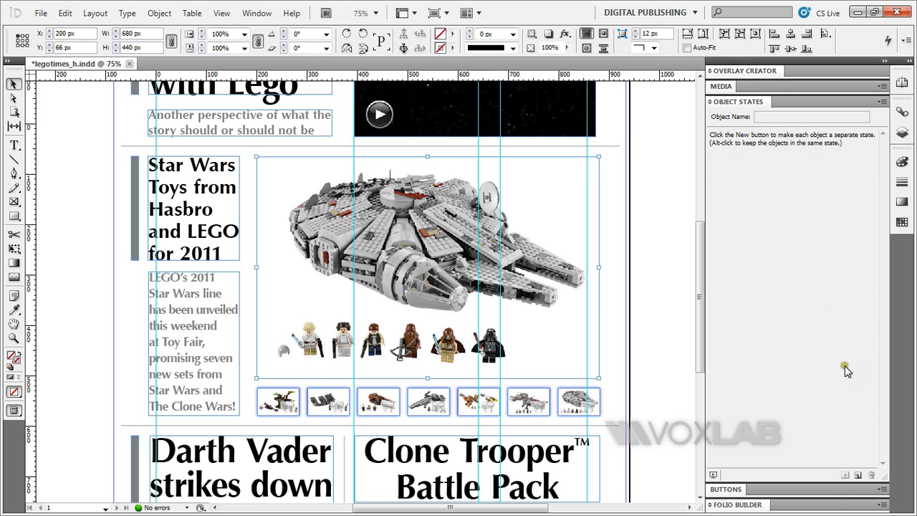
pyautogui.click(858, 477)
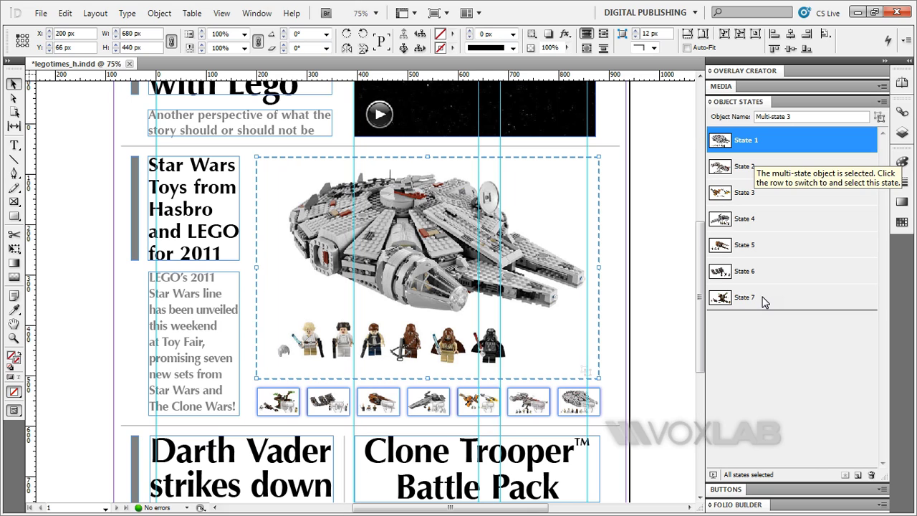
# - Drag States 4, 5 and 6 into new positions in the Object States list
pyautogui.click(763, 290)
pyautogui.moveTo(763, 218)
pyautogui.mouseDown()
pyautogui.moveTo(749, 220)
pyautogui.moveTo(737, 246)
pyautogui.moveTo(770, 267)
pyautogui.moveTo(769, 210)
pyautogui.mouseUp()
pyautogui.moveTo(768, 170); pyautogui.dragTo(768, 206)
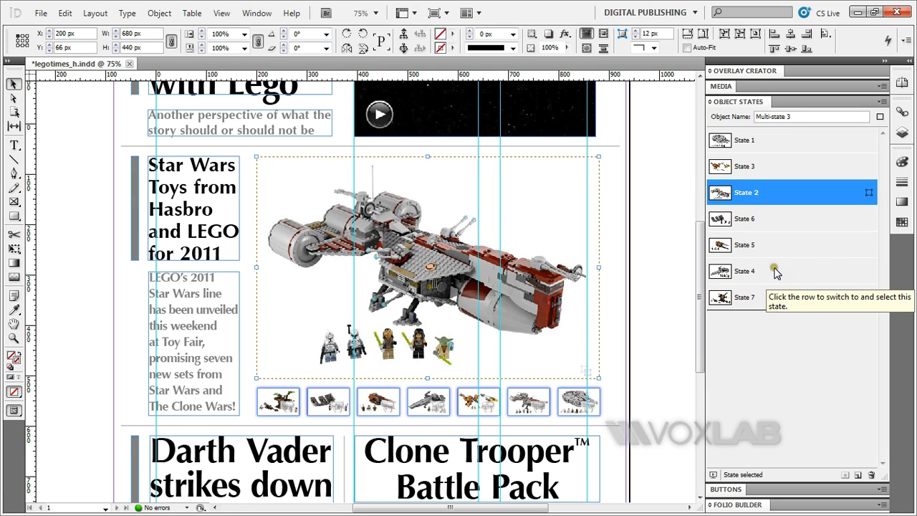
pyautogui.moveTo(775, 270)
pyautogui.mouseDown()
pyautogui.moveTo(769, 309)
pyautogui.moveTo(760, 307)
pyautogui.mouseUp()
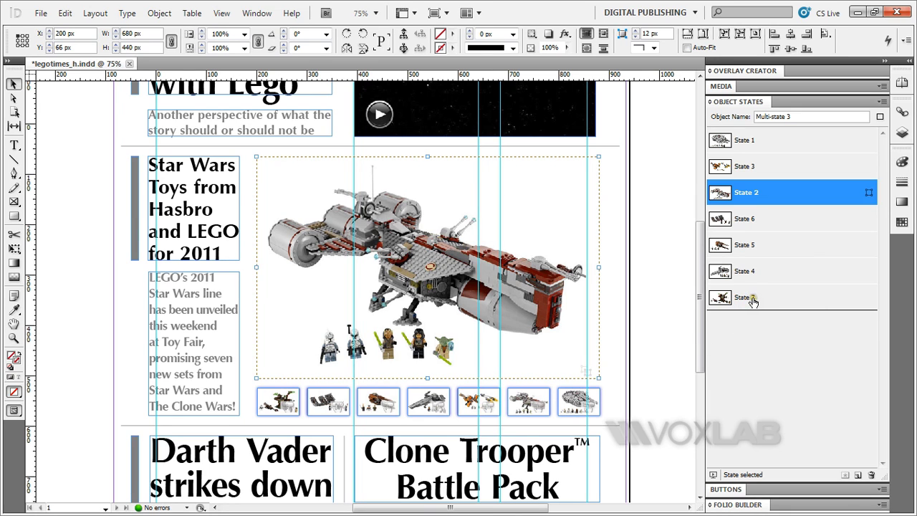
# - Order the states State 7 down to State 1, then reselect the multi-state object
pyautogui.moveTo(752, 301); pyautogui.dragTo(778, 143)
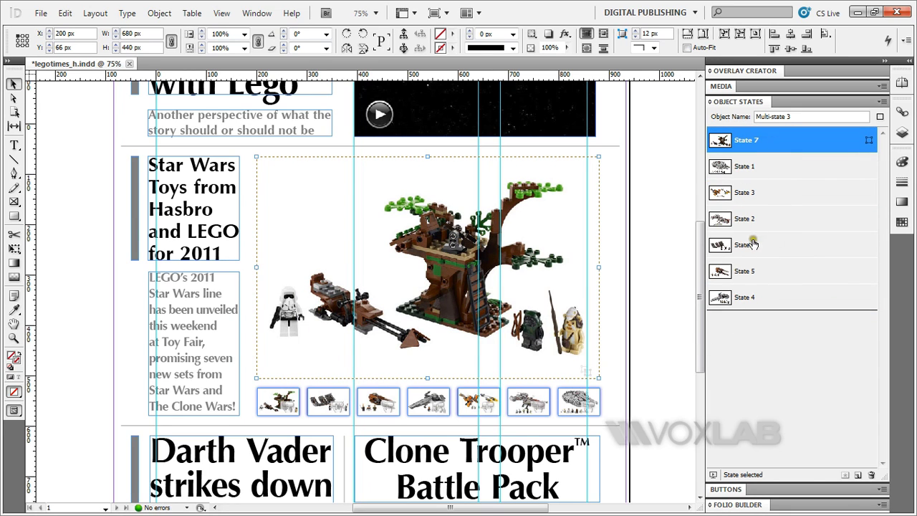
pyautogui.moveTo(749, 242); pyautogui.dragTo(752, 159)
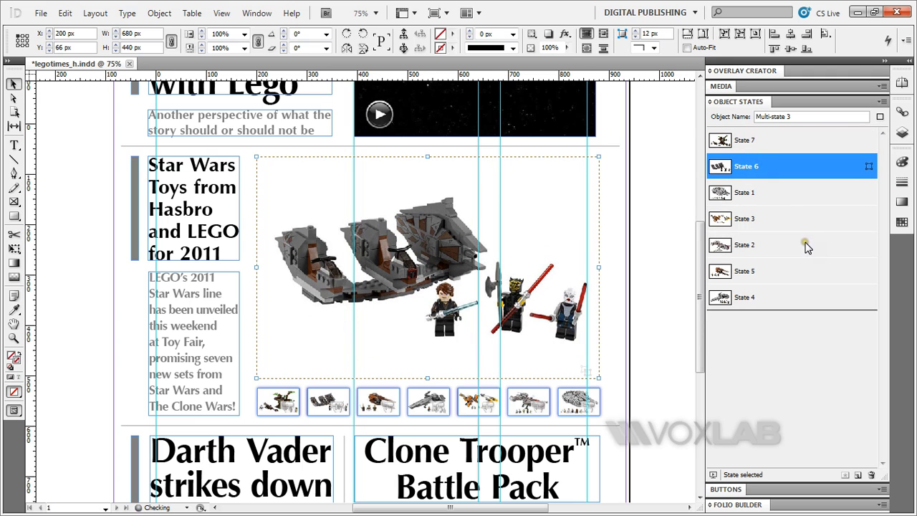
pyautogui.moveTo(770, 273); pyautogui.dragTo(770, 188)
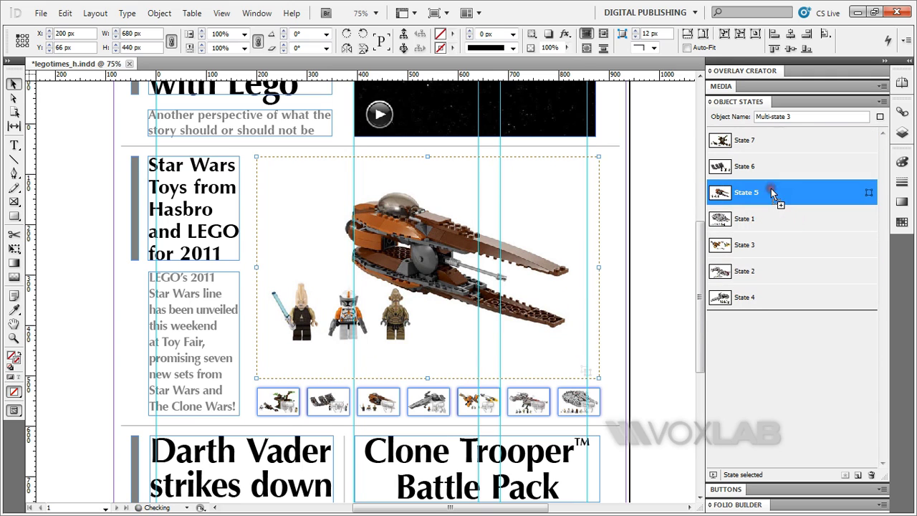
pyautogui.moveTo(748, 299); pyautogui.dragTo(756, 212)
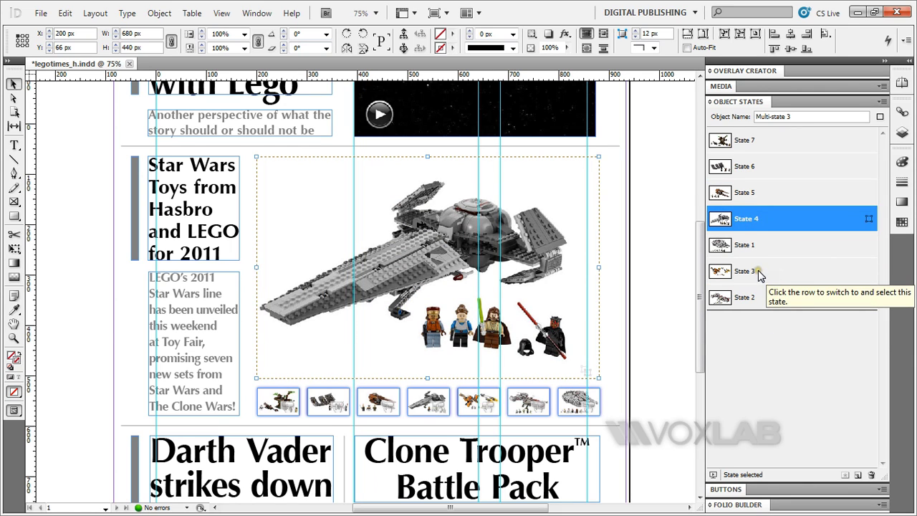
pyautogui.moveTo(760, 276); pyautogui.dragTo(758, 235)
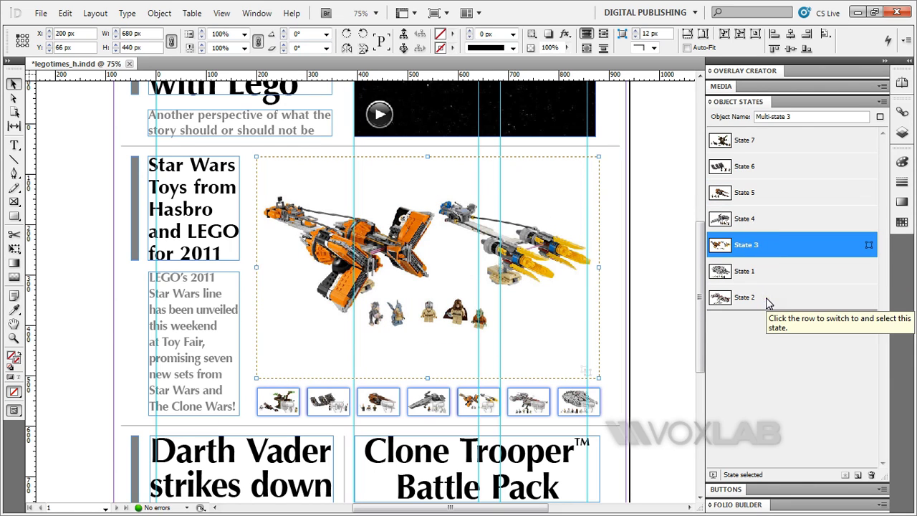
pyautogui.moveTo(766, 301); pyautogui.dragTo(759, 257)
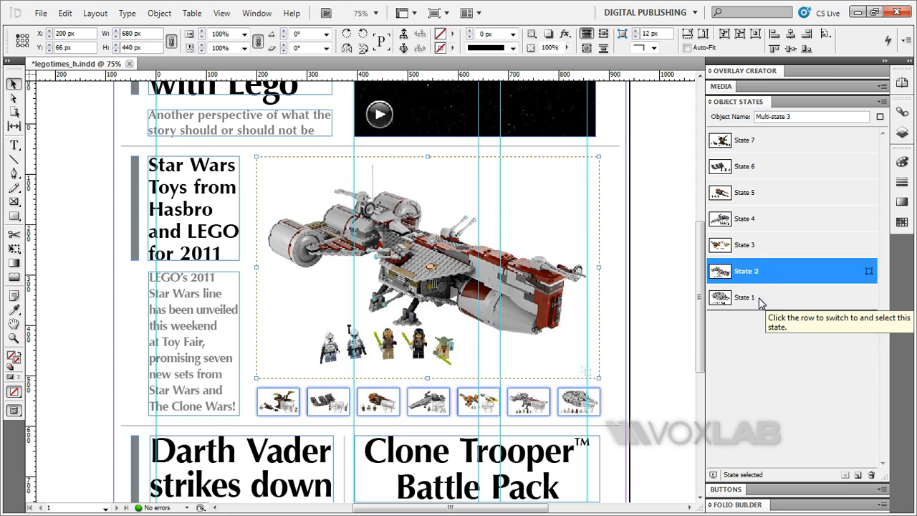
pyautogui.click(655, 318)
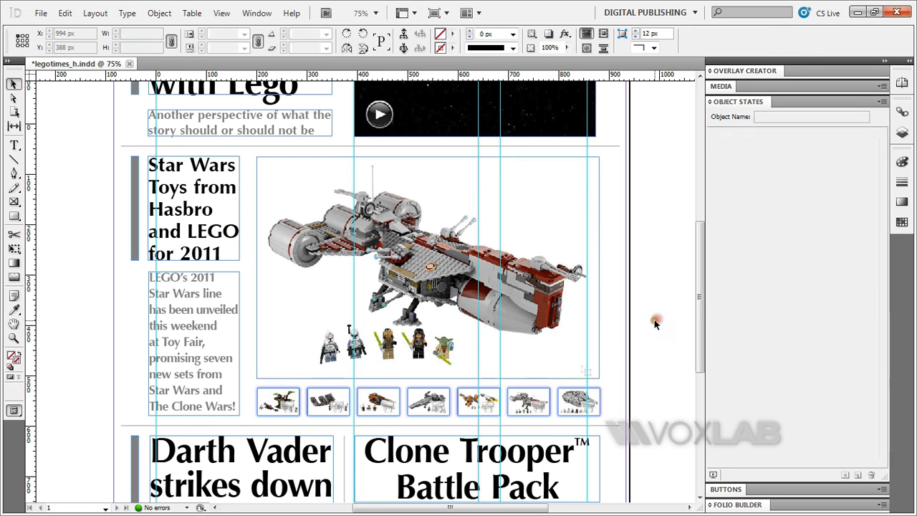
pyautogui.click(553, 358)
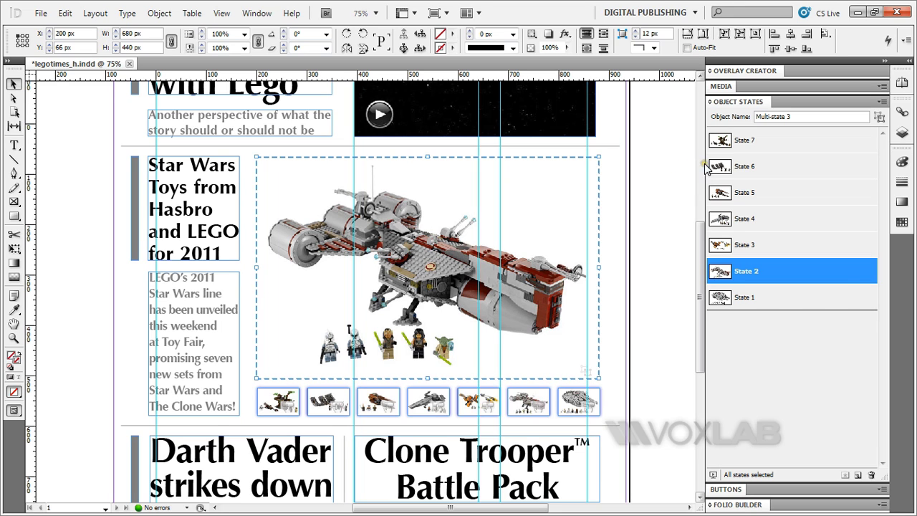
# - Turn on Swipe to Change Image in the slideshow settings, keeping Cross Fade at 0.5 secs
pyautogui.click(745, 71)
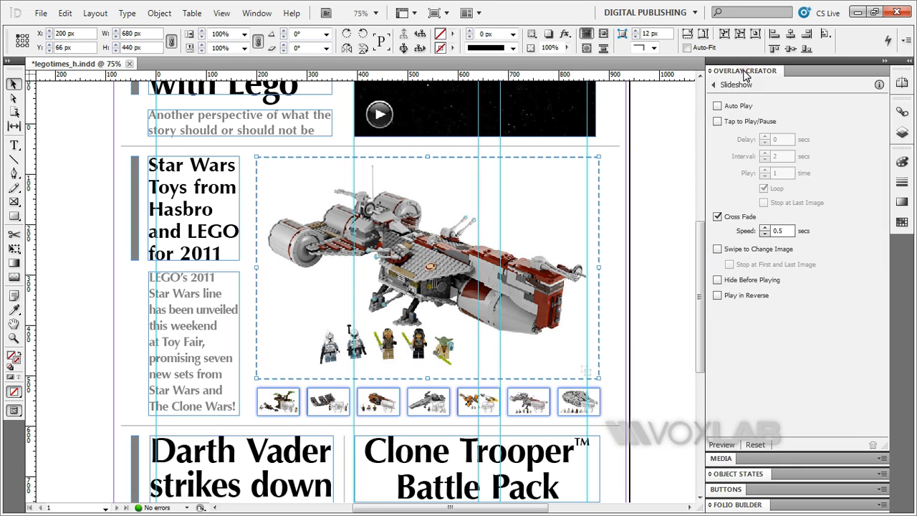
pyautogui.click(718, 249)
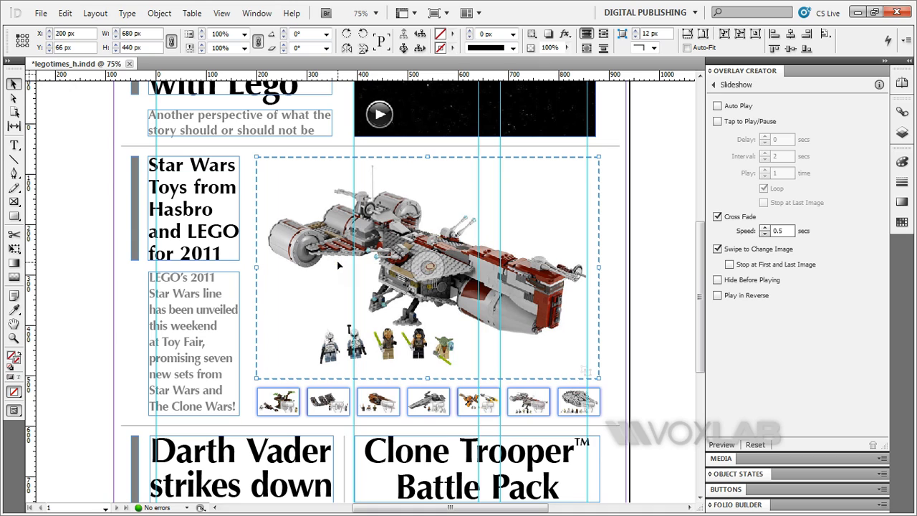
# - Switch from InDesign to the Adobe Content Viewer preview with Alt+Tab
pyautogui.click(40, 14)
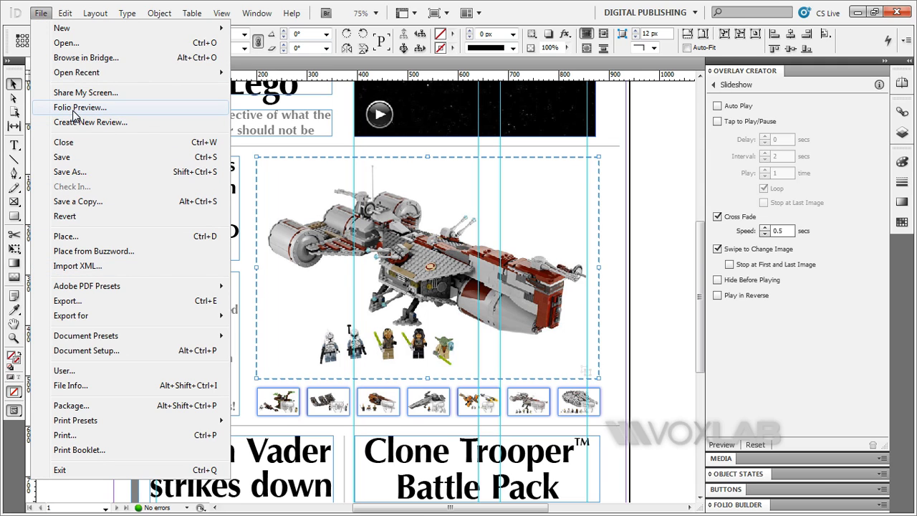
pyautogui.click(41, 14)
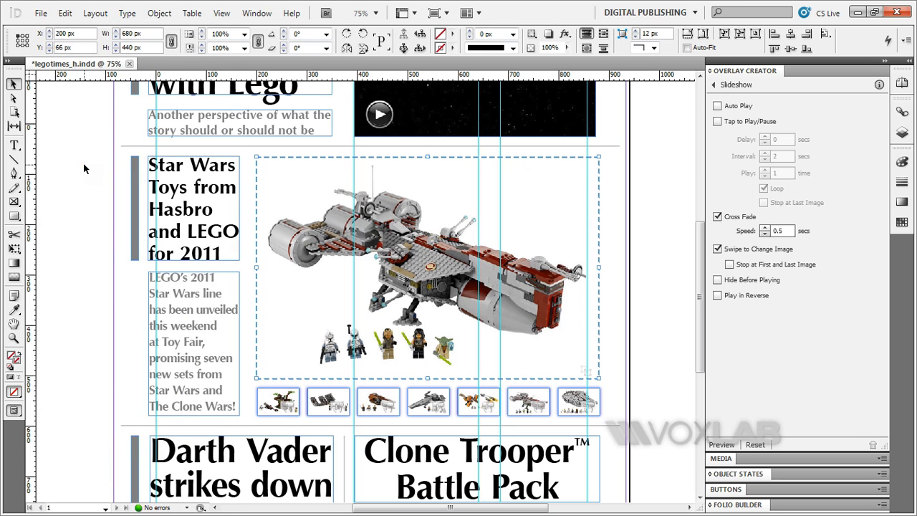
pyautogui.hotkey('alt', 'Tab')
pyautogui.hotkey('alt', 'Tab')
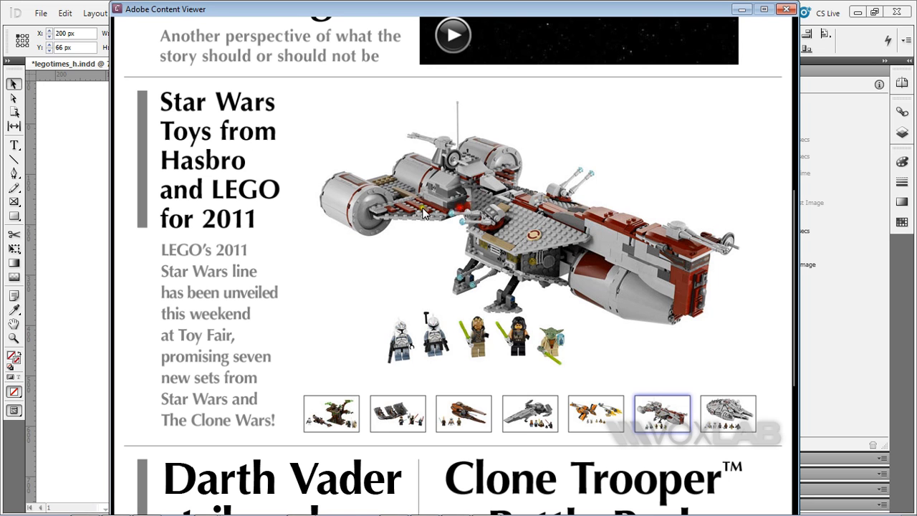
# - Advance the slideshow repeatedly through the Lego sets in Content Viewer
pyautogui.click(569, 213)
pyautogui.click(533, 208)
pyautogui.click(533, 207)
pyautogui.click(556, 210)
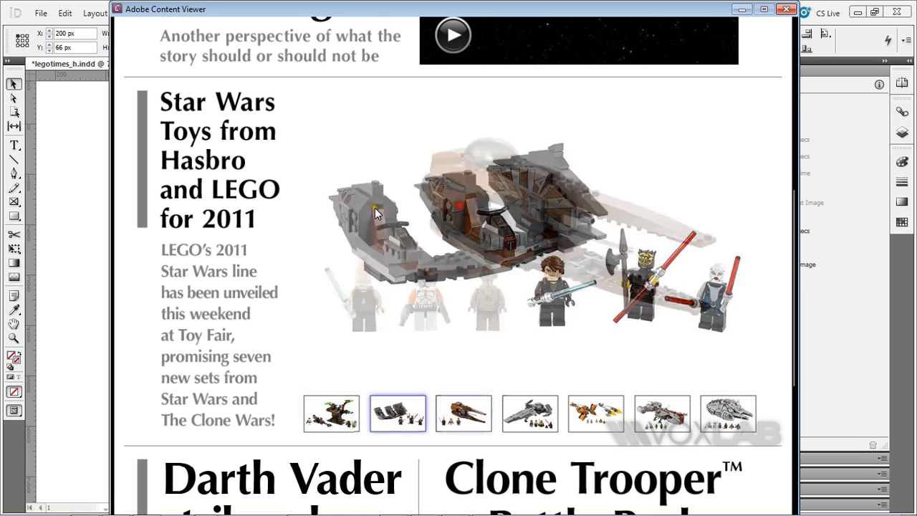
pyautogui.click(578, 224)
pyautogui.click(537, 228)
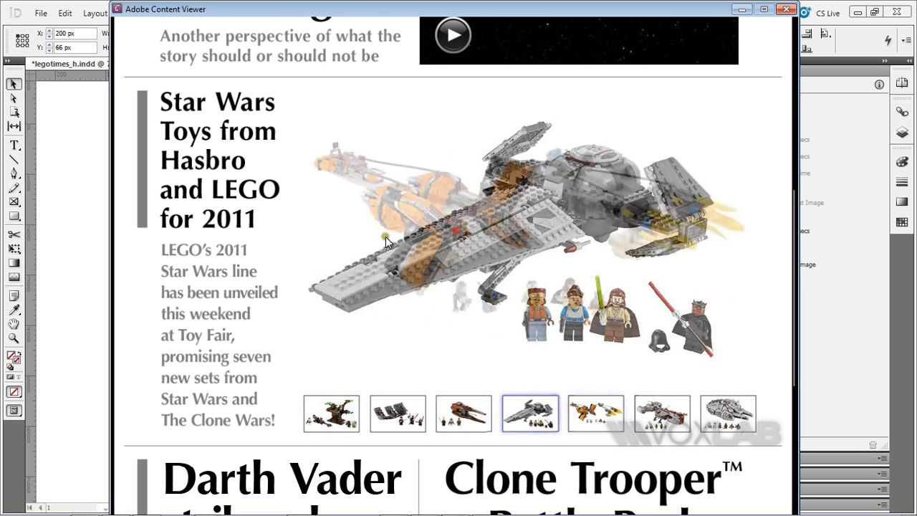
# - Step to the Republic frigate, Ewok and swamp speeder sets, then return to InDesign
pyautogui.click(331, 239)
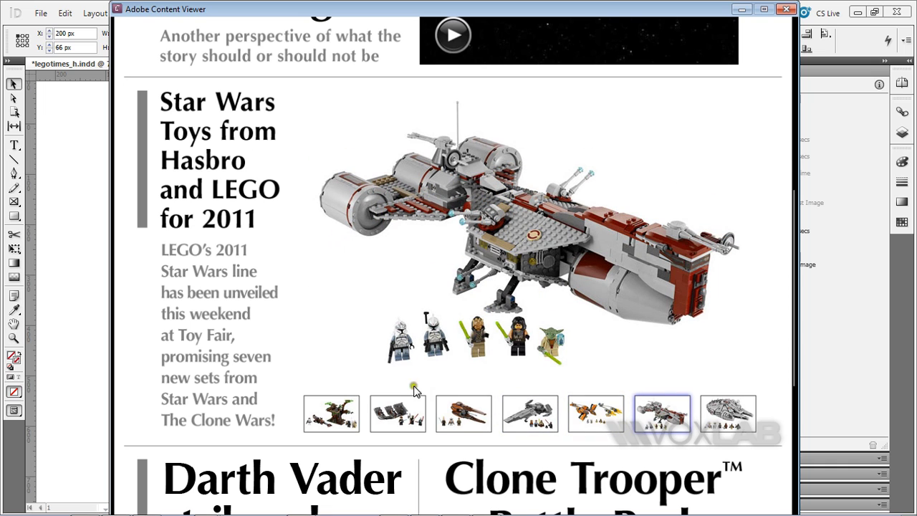
pyautogui.click(303, 404)
pyautogui.click(329, 411)
pyautogui.click(405, 425)
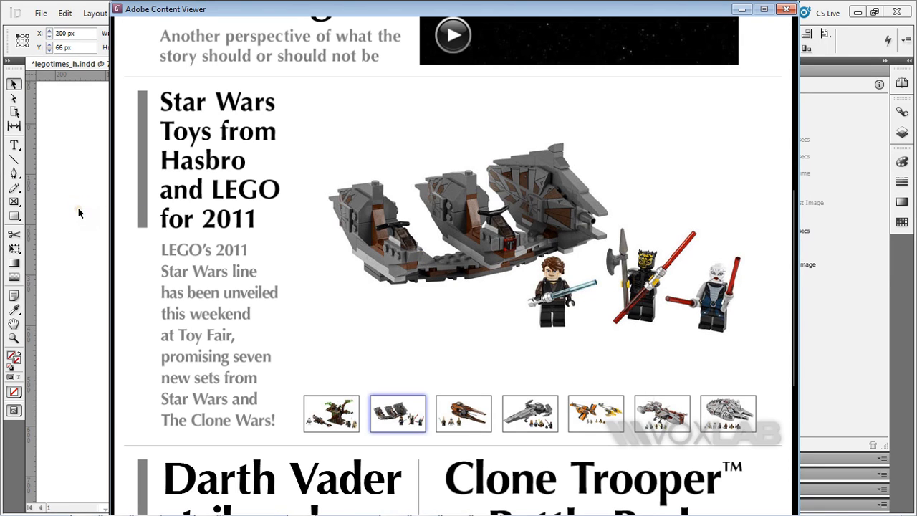
pyautogui.hotkey('alt', 'Tab')
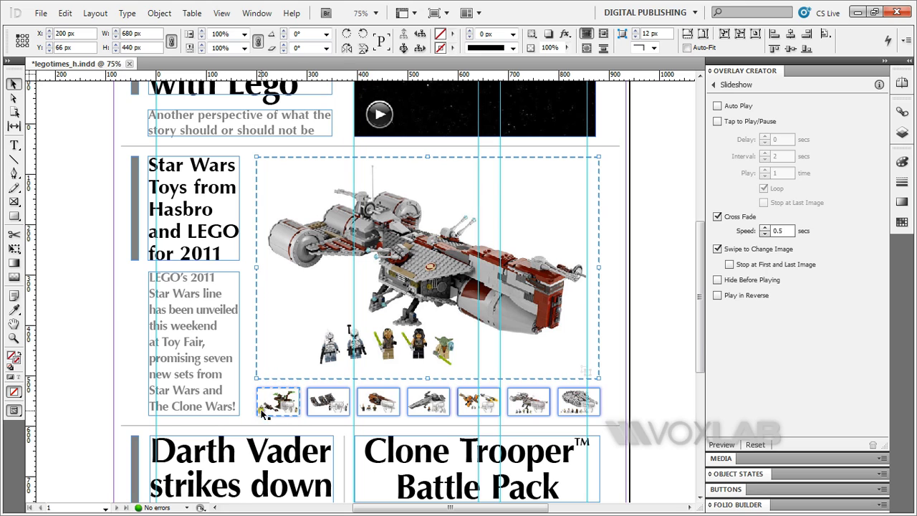
# - Make the first thumbnail Button 1 and show its list of available actions
pyautogui.click(264, 413)
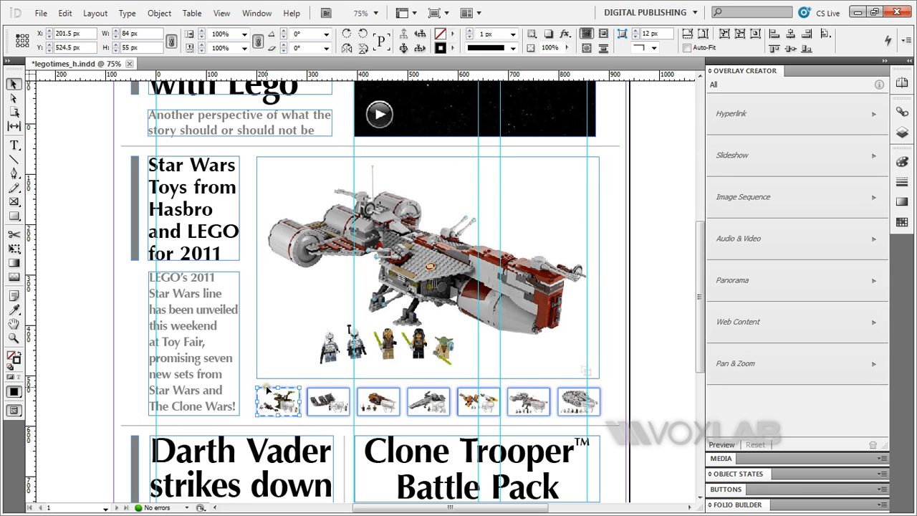
pyautogui.click(724, 489)
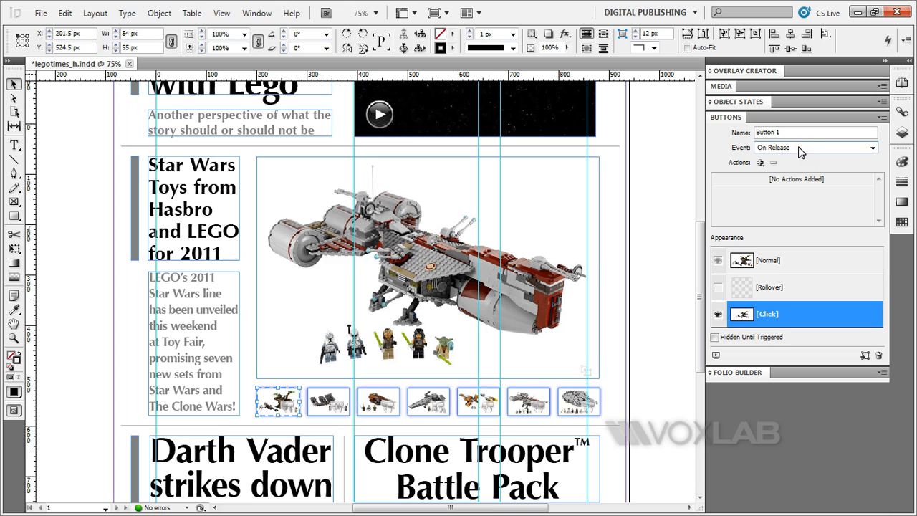
pyautogui.click(760, 163)
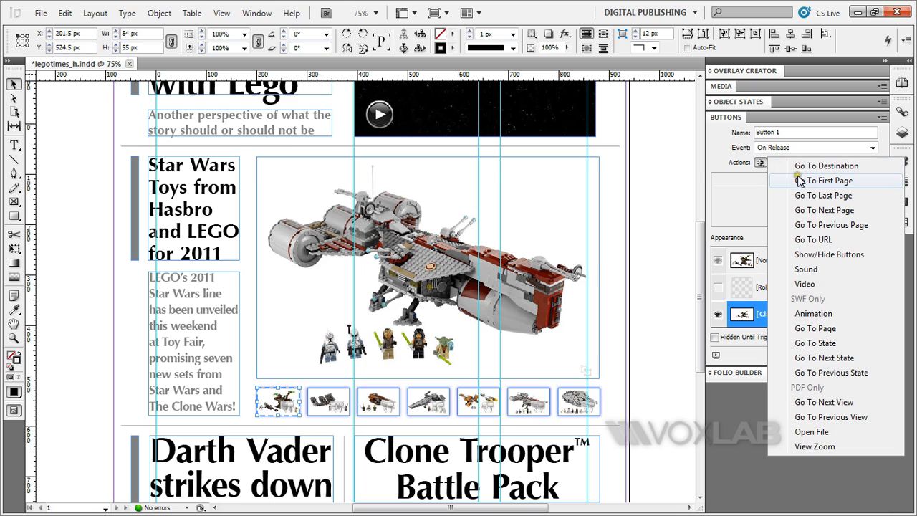
# - Give Button 1 a Go To State action targeting Multi-state 3, State 7
pyautogui.click(811, 344)
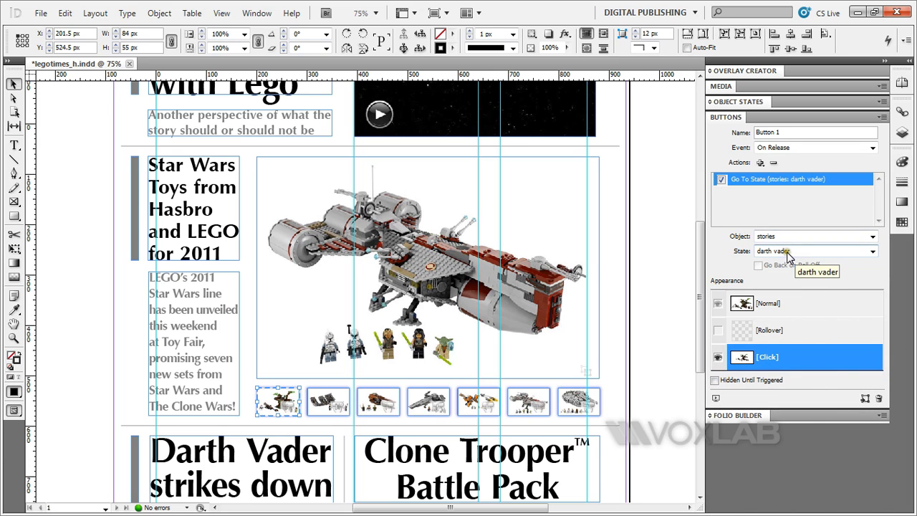
pyautogui.click(788, 252)
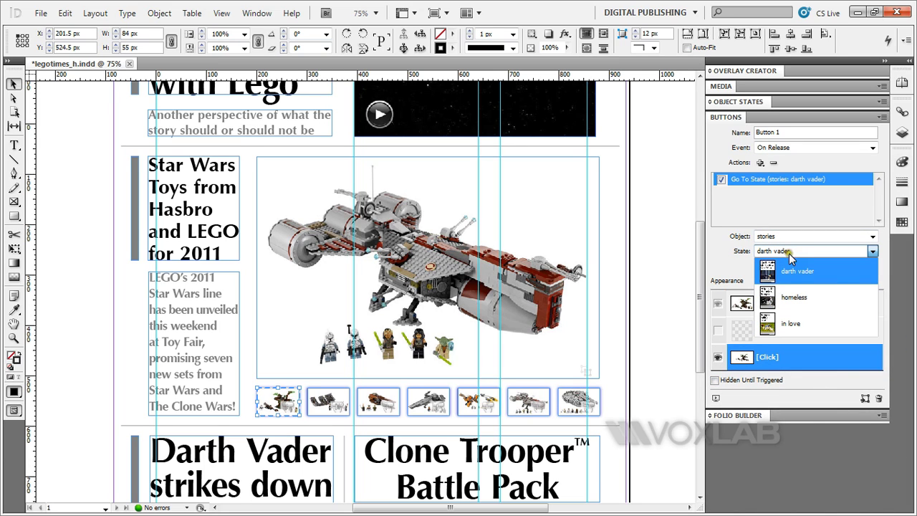
pyautogui.click(790, 247)
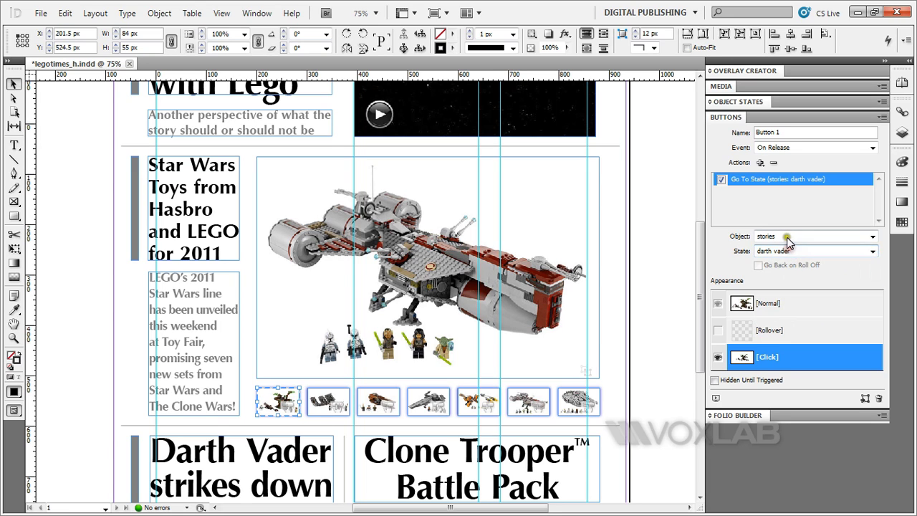
pyautogui.click(791, 237)
pyautogui.click(786, 256)
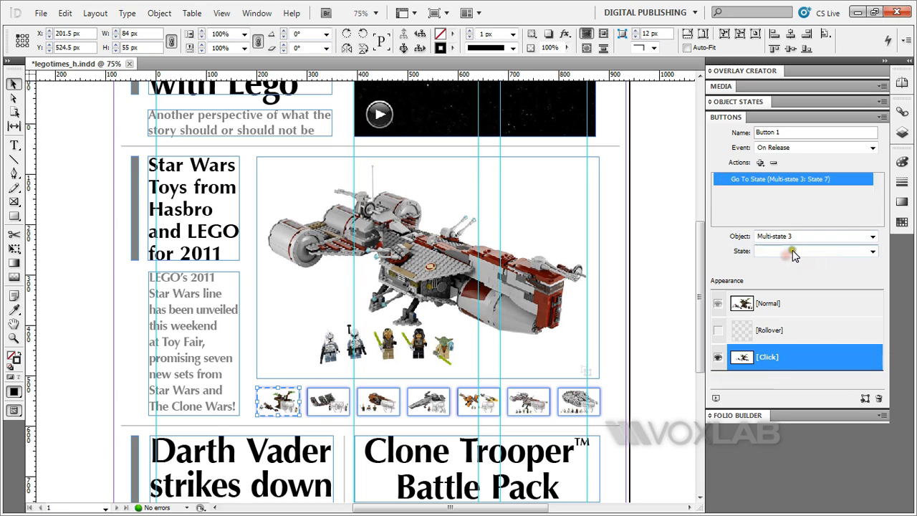
pyautogui.click(777, 250)
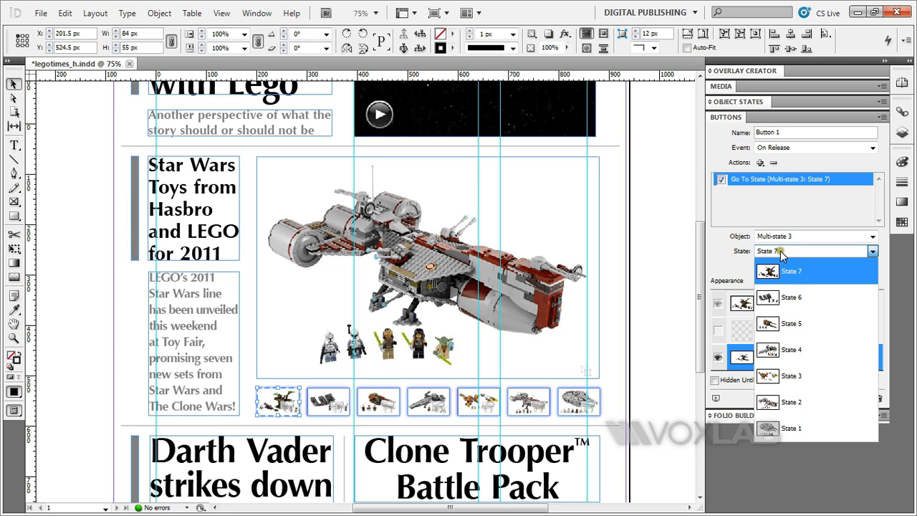
pyautogui.click(789, 273)
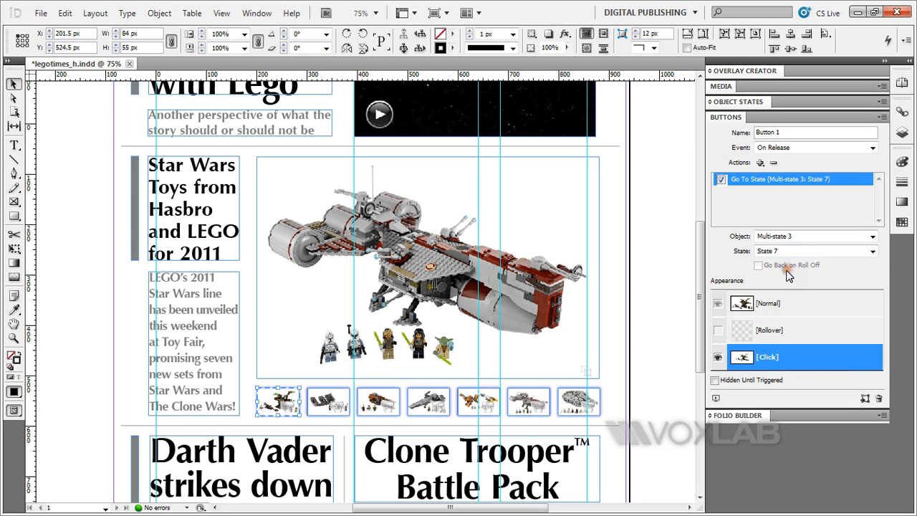